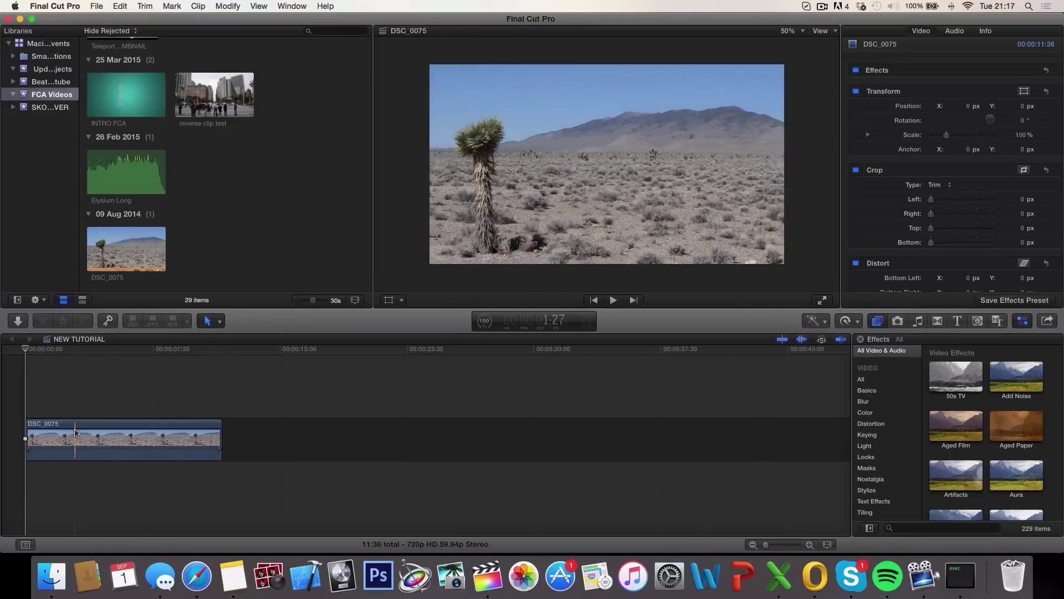
- Switch the viewer zoom to Fit, then set it back to 50%
{"action": "left_click", "coordinate": [38, 439]}
{"action": "left_click", "coordinate": [22, 406]}
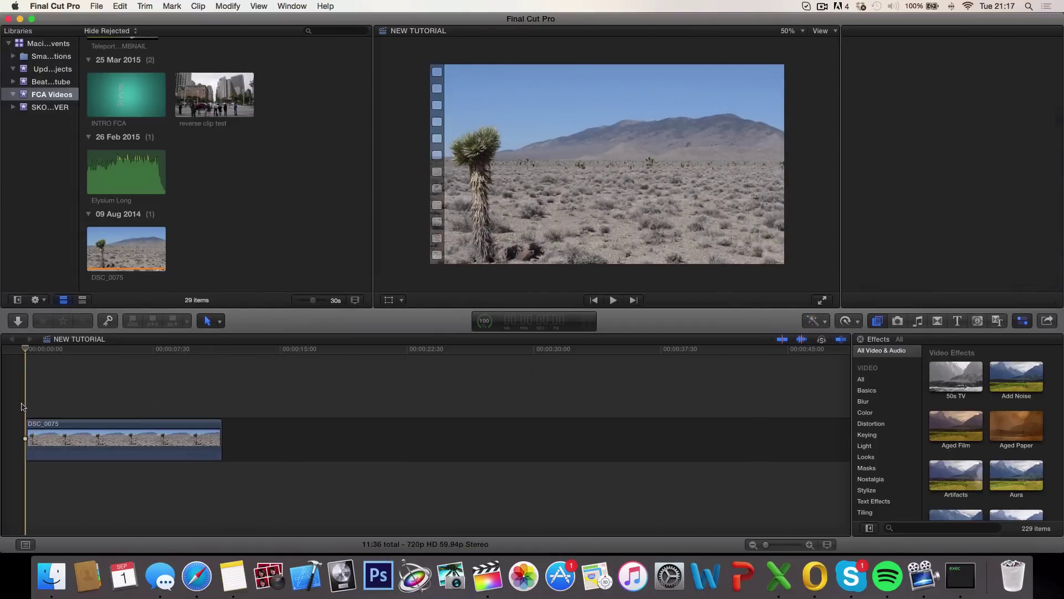
{"action": "left_click", "coordinate": [800, 32]}
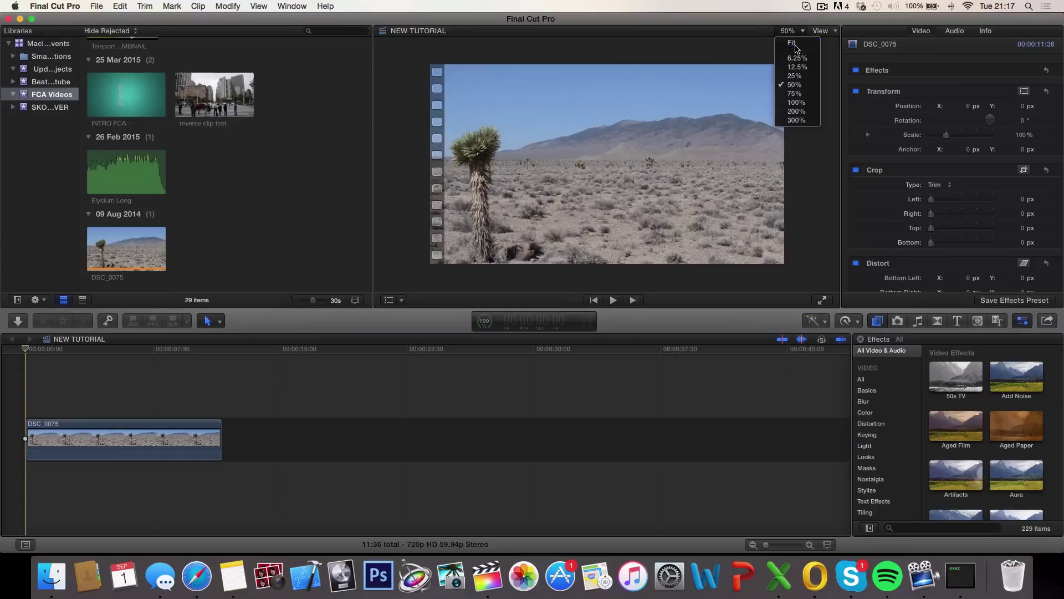
{"action": "left_click", "coordinate": [792, 43]}
{"action": "left_click", "coordinate": [796, 32]}
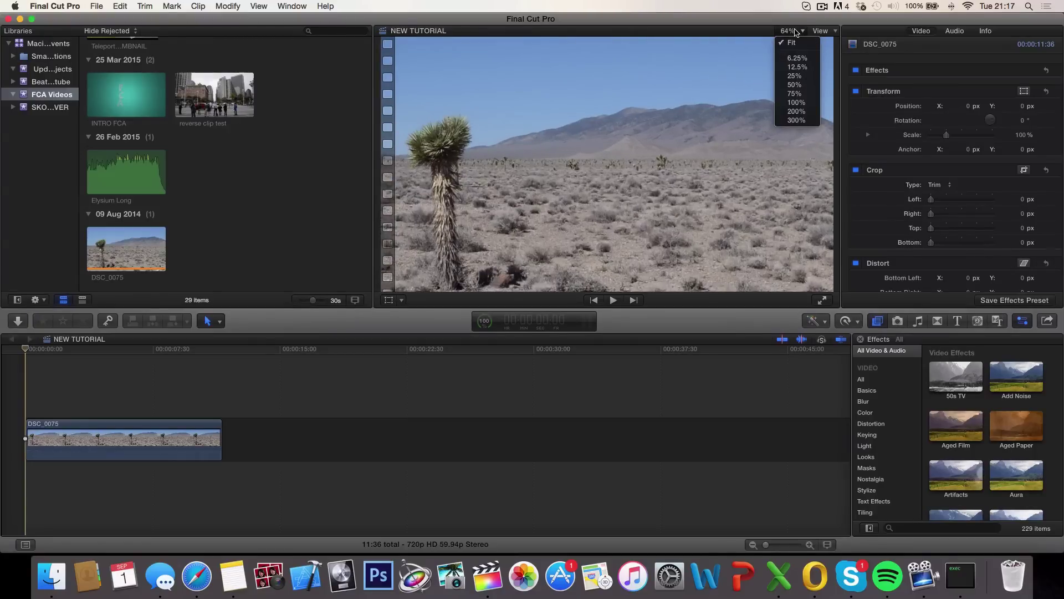
{"action": "left_click", "coordinate": [795, 86]}
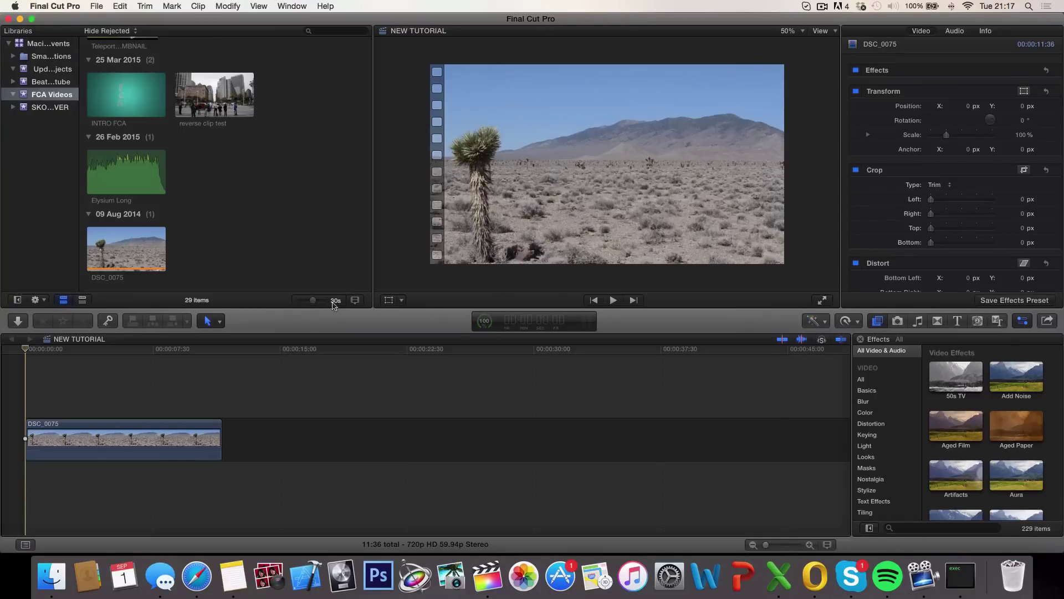
- Keyframe DSC_0075's Transform at its start, then at its end scale to 191.89% and shift toward the Joshua tree
{"action": "left_click", "coordinate": [31, 425]}
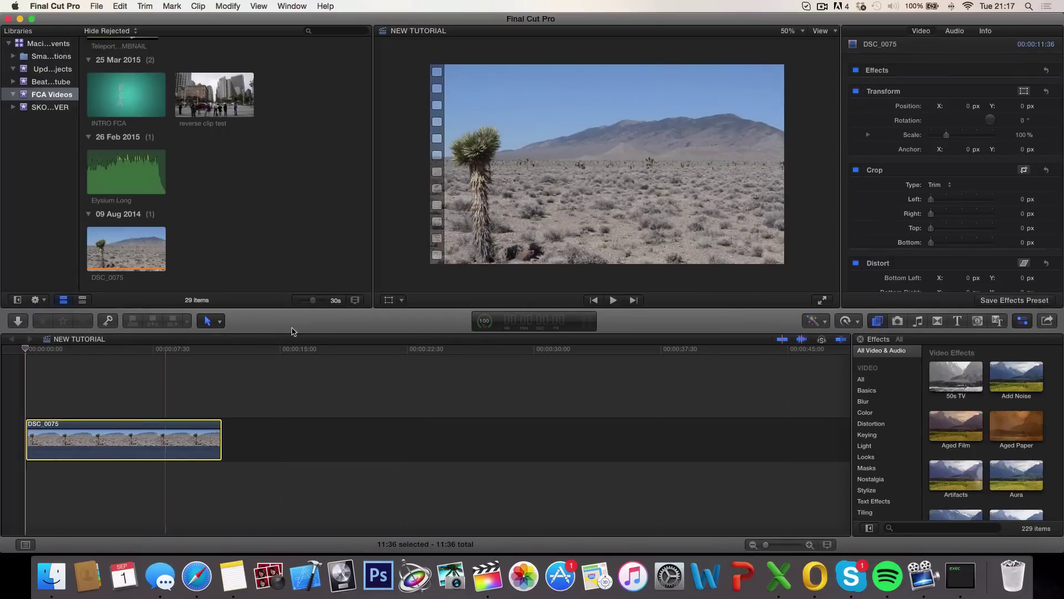
{"action": "left_click", "coordinate": [388, 299]}
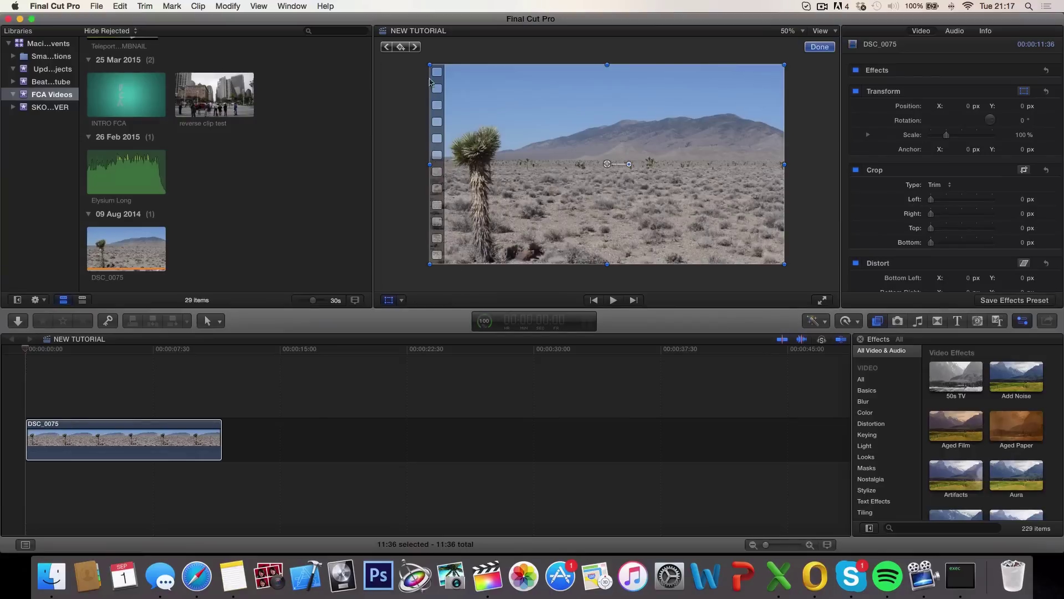
{"action": "left_click", "coordinate": [400, 47]}
{"action": "left_click", "coordinate": [221, 394]}
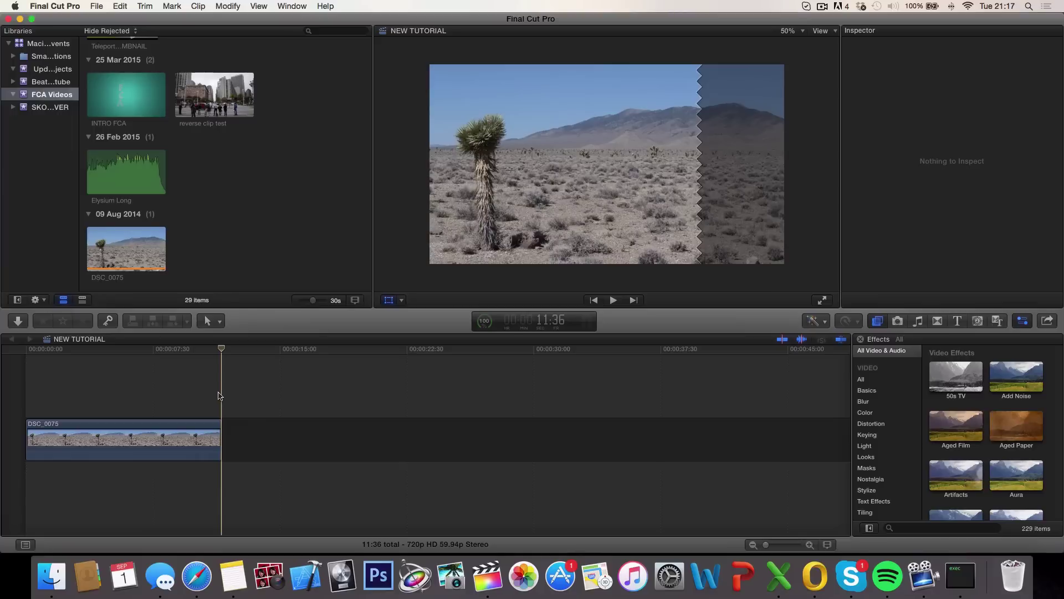
{"action": "left_click", "coordinate": [205, 438]}
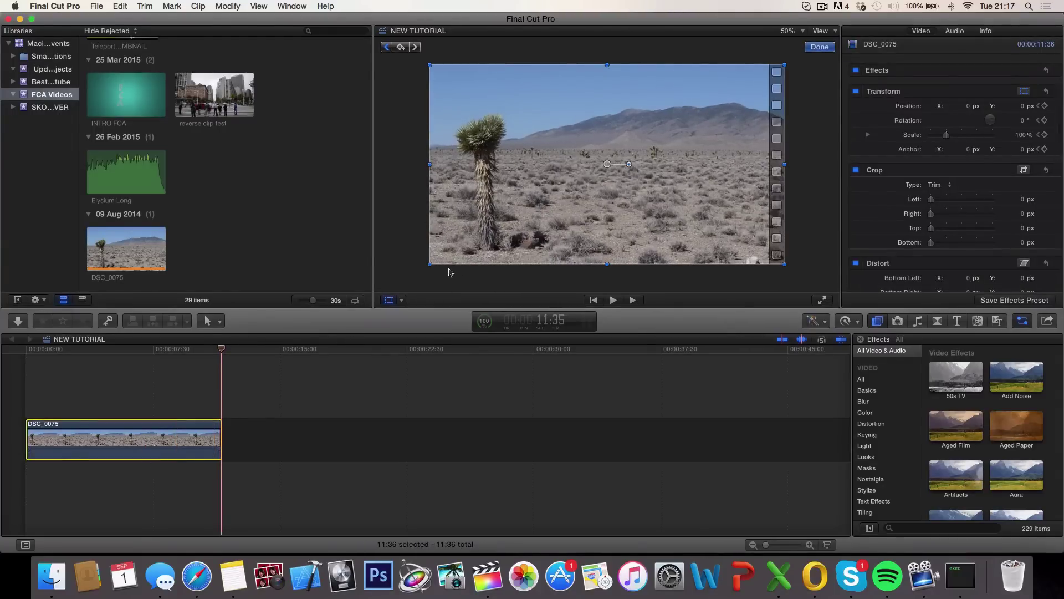
{"action": "left_click_drag", "start_coordinate": [430, 264], "coordinate": [342, 359]}
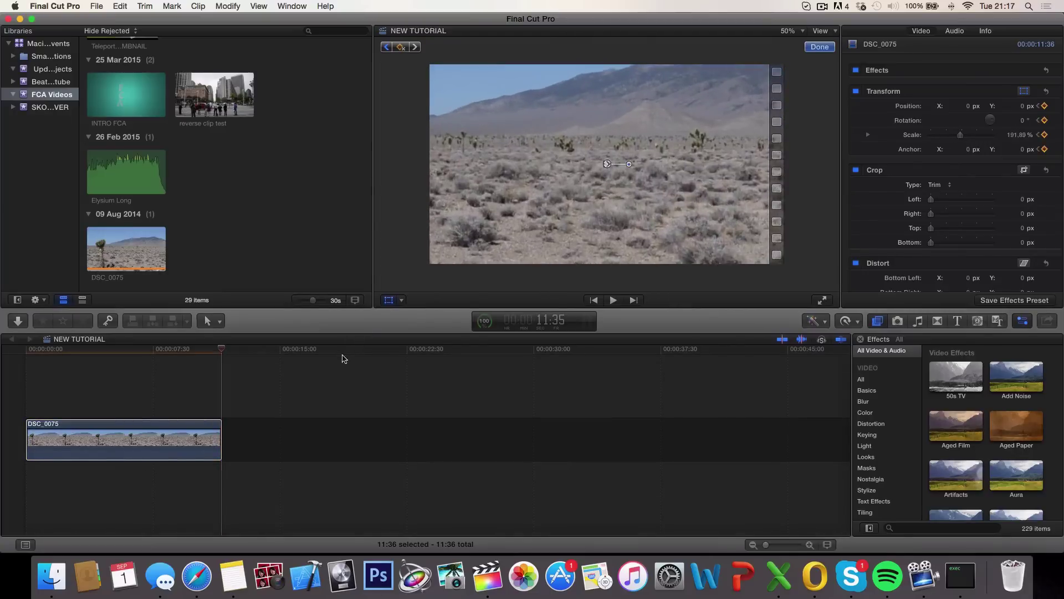
{"action": "left_click_drag", "start_coordinate": [450, 221], "coordinate": [597, 242]}
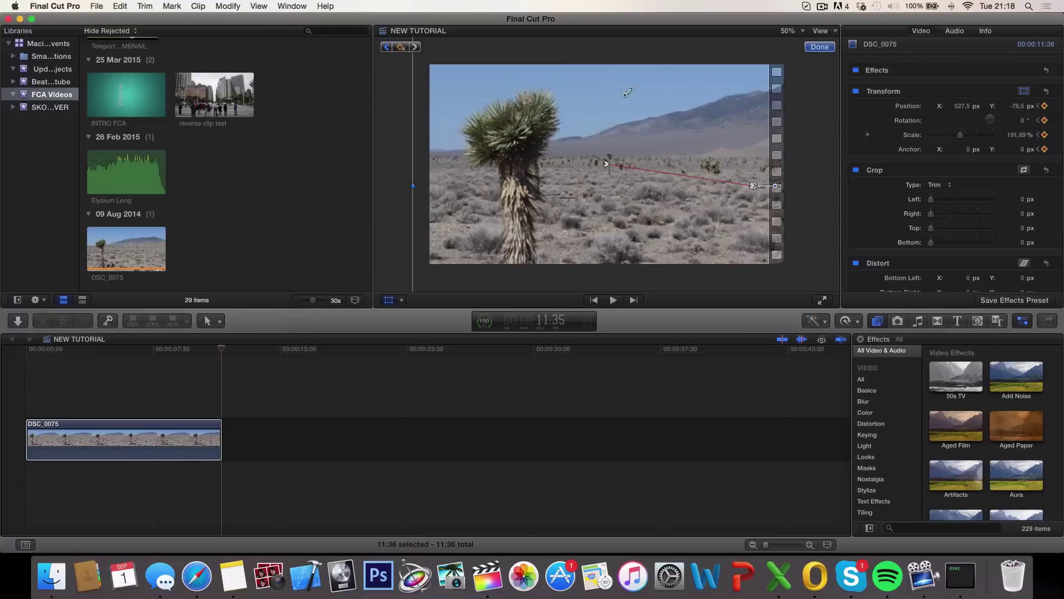
- Play back the zoom-and-pan, then undo it to restore 100% scale at position 0, 0
{"action": "left_click", "coordinate": [819, 47]}
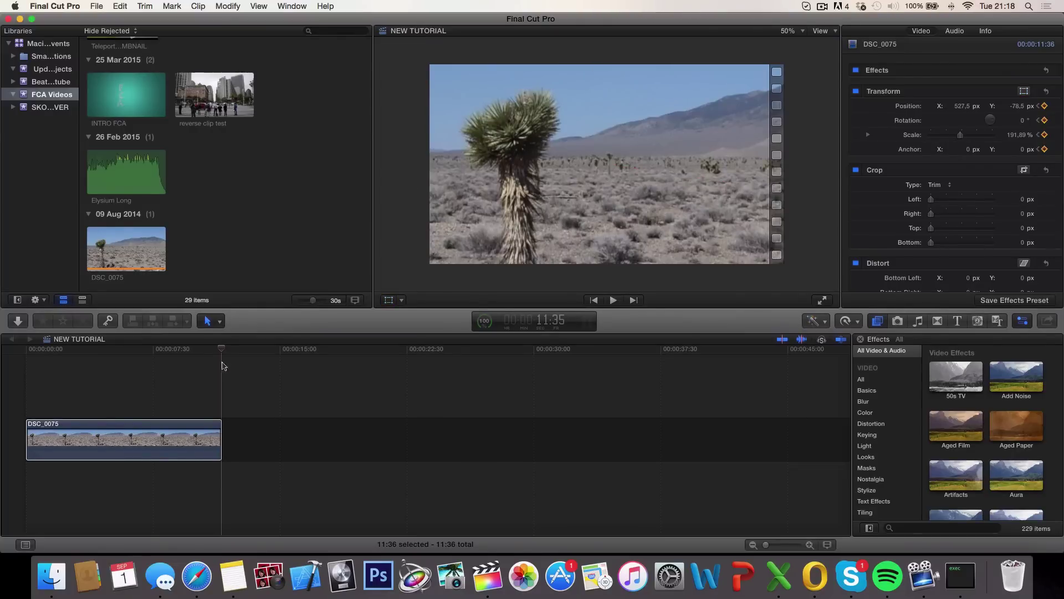
{"action": "key", "text": "space"}
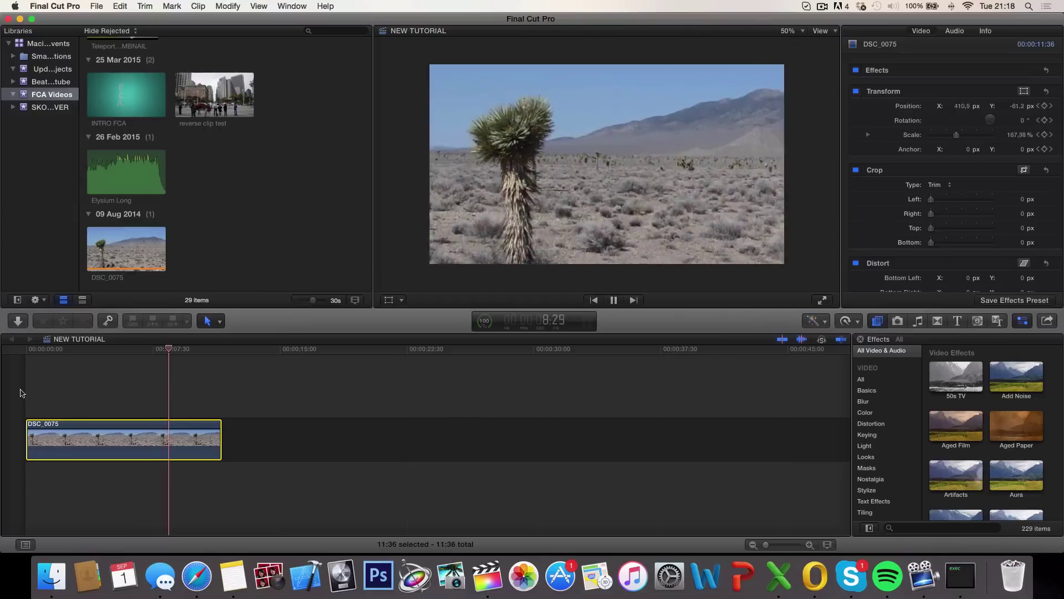
{"action": "key", "text": "space"}
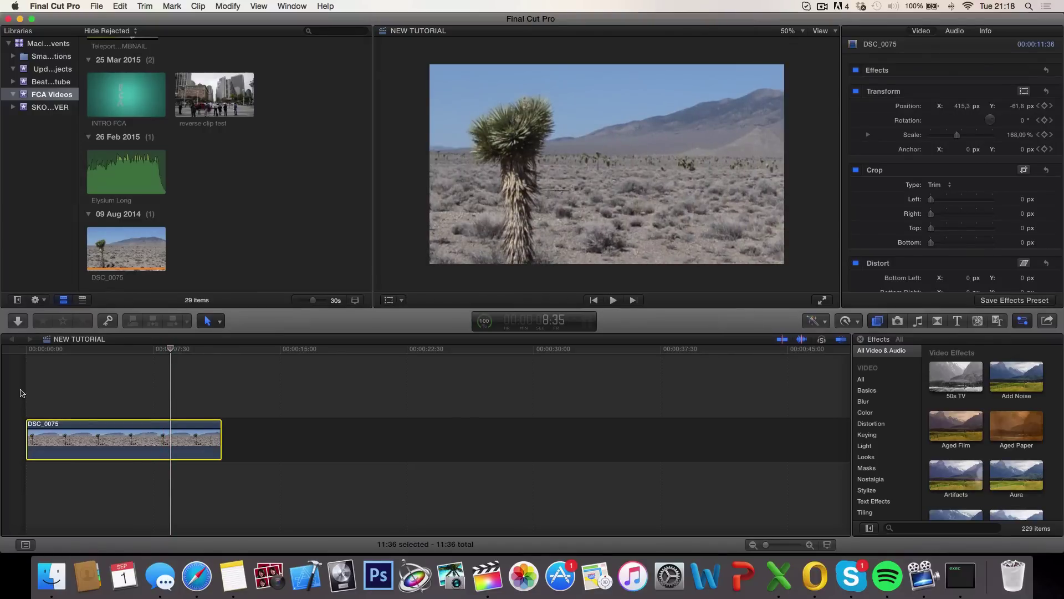
{"action": "key", "text": "super+z"}
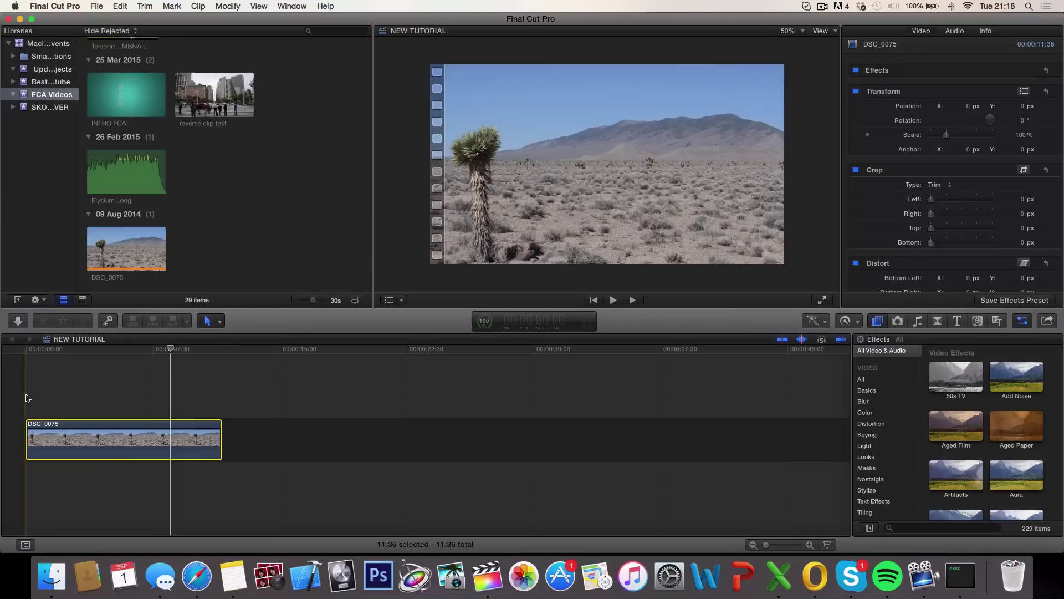
- Keyframe the opening framing at the clip start, zoomed to 136.39% on the mountains
{"action": "left_click", "coordinate": [87, 399]}
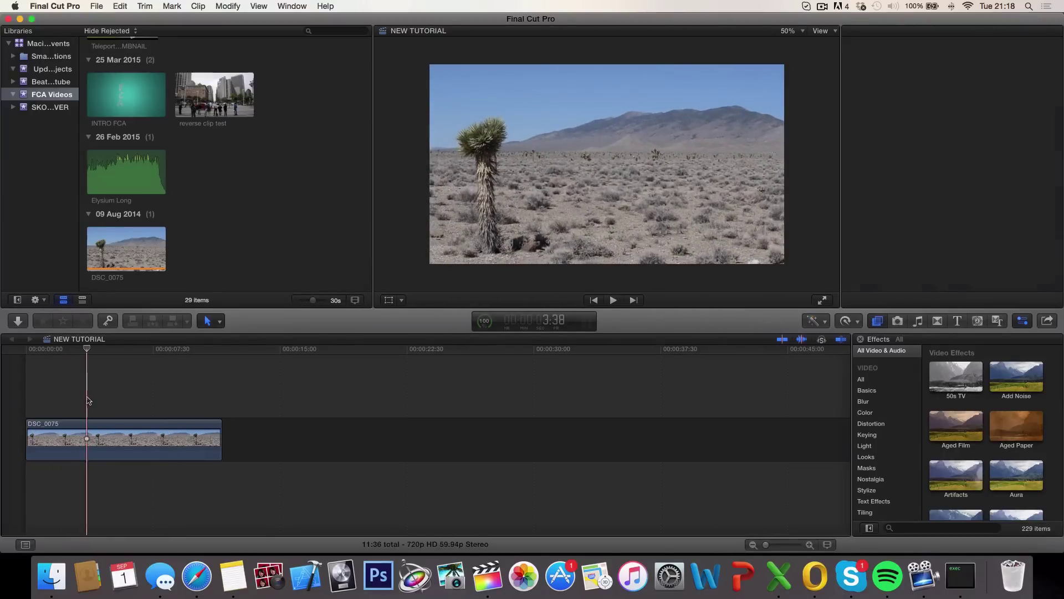
{"action": "left_click", "coordinate": [25, 407]}
{"action": "left_click", "coordinate": [21, 398]}
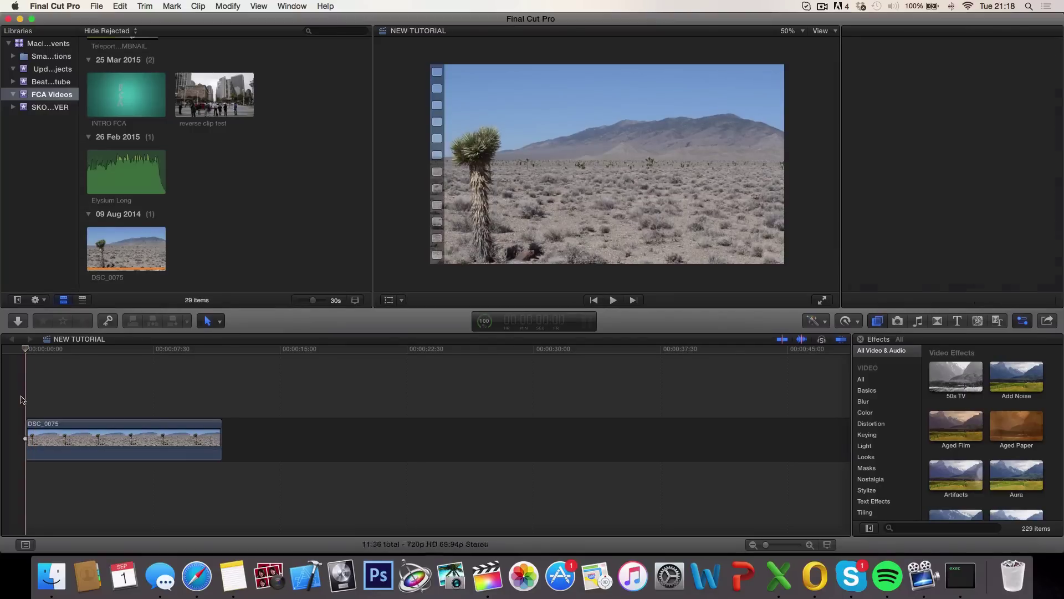
{"action": "left_click", "coordinate": [388, 300]}
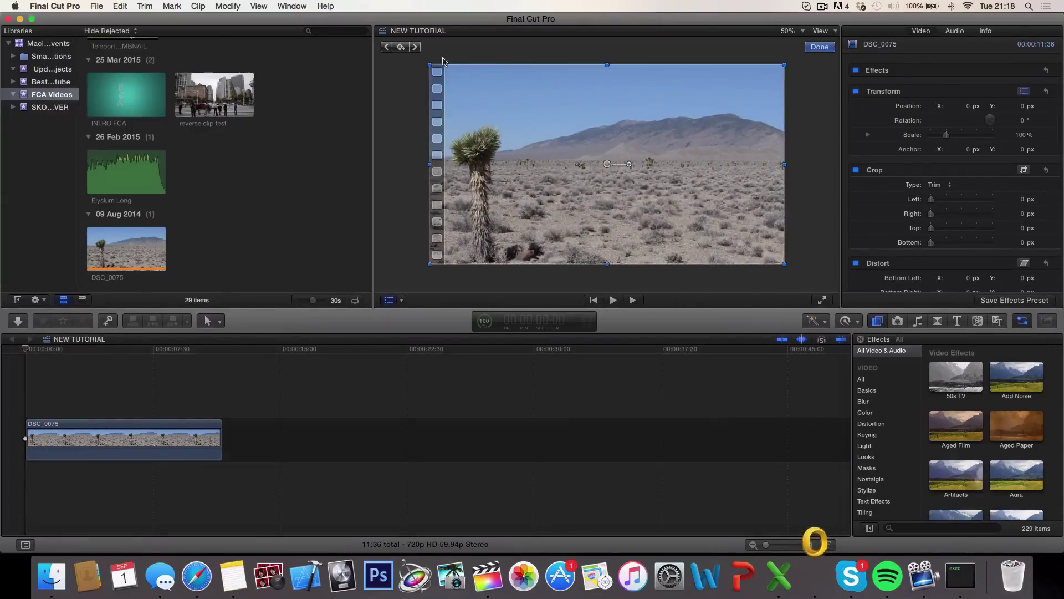
{"action": "left_click", "coordinate": [400, 47]}
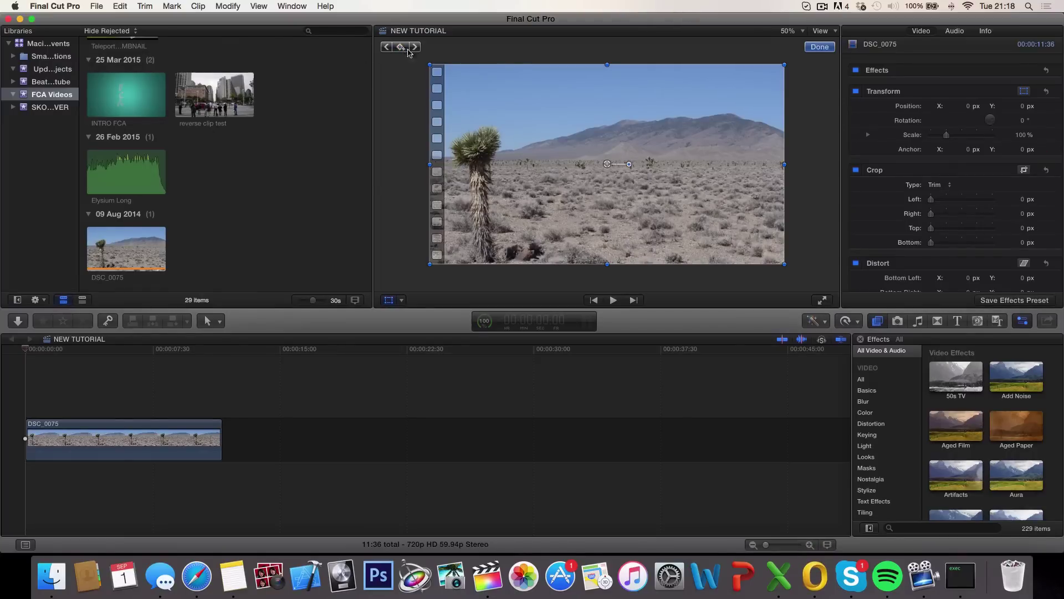
{"action": "left_click_drag", "start_coordinate": [784, 264], "coordinate": [848, 302]}
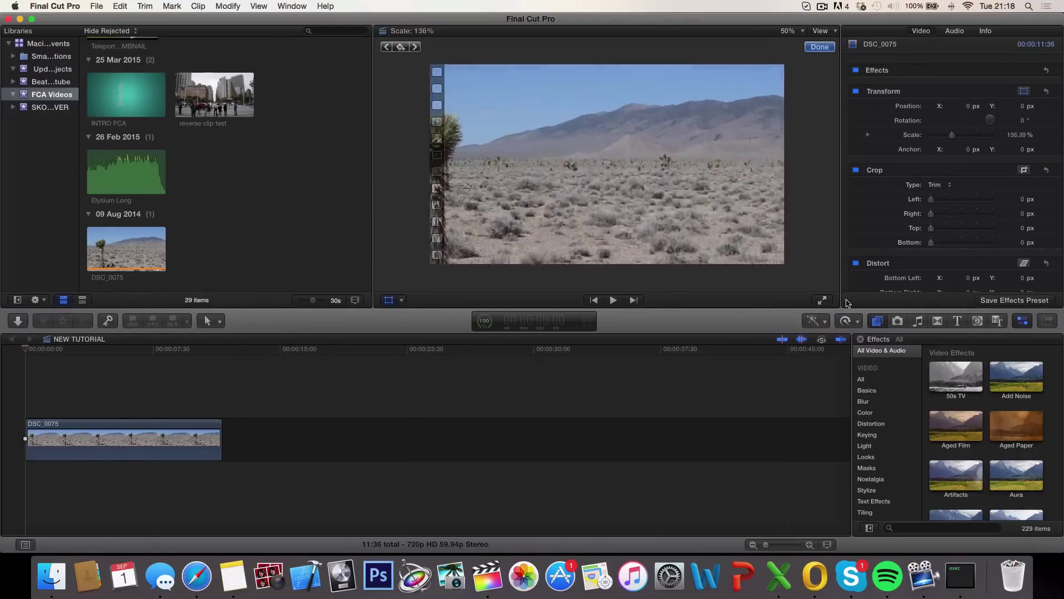
{"action": "left_click_drag", "start_coordinate": [679, 227], "coordinate": [618, 221]}
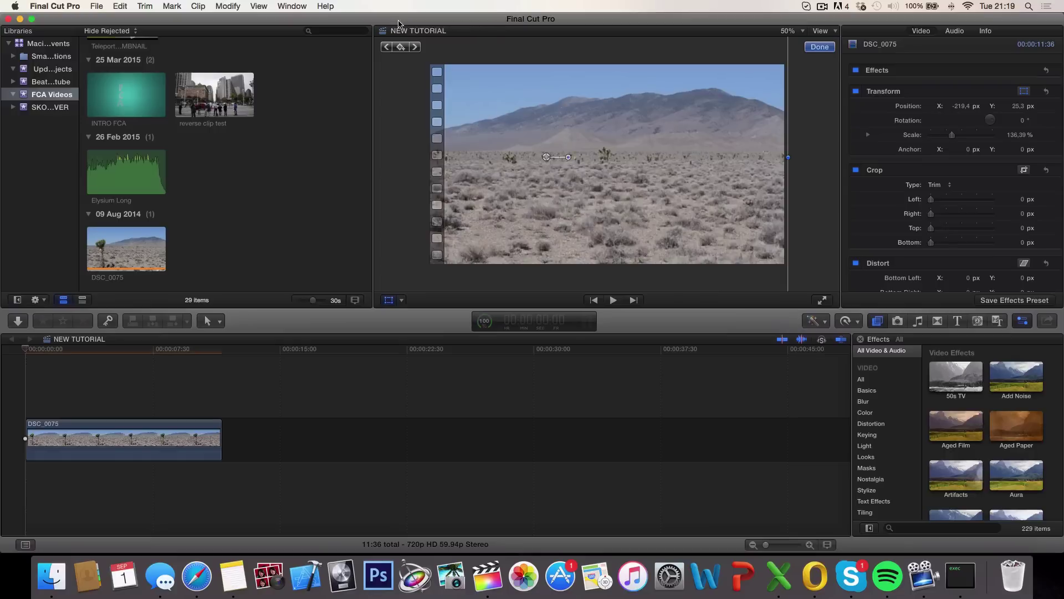
{"action": "left_click", "coordinate": [401, 47]}
- Add a hold keyframe at 3:36, then pan right to the Joshua tree at 5:57
{"action": "left_click", "coordinate": [86, 353]}
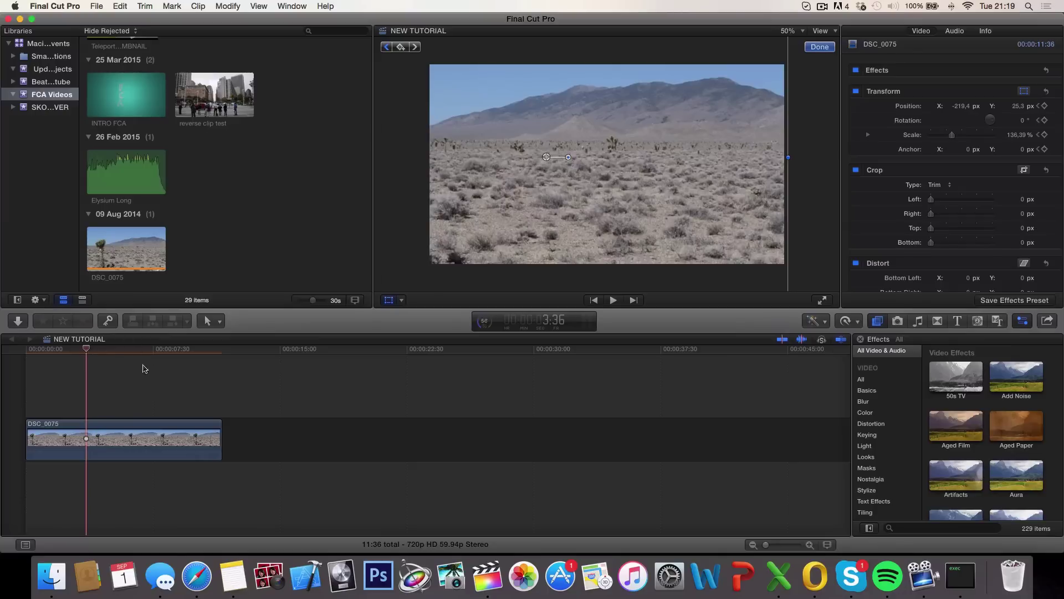
{"action": "left_click", "coordinate": [401, 47]}
{"action": "left_click", "coordinate": [127, 353]}
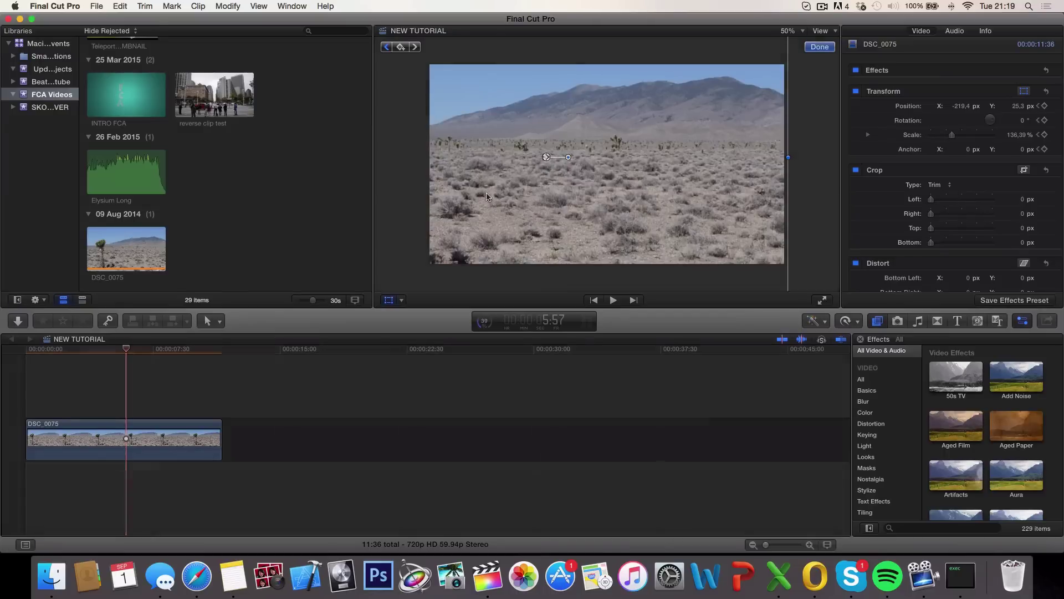
{"action": "left_click_drag", "start_coordinate": [486, 197], "coordinate": [607, 197]}
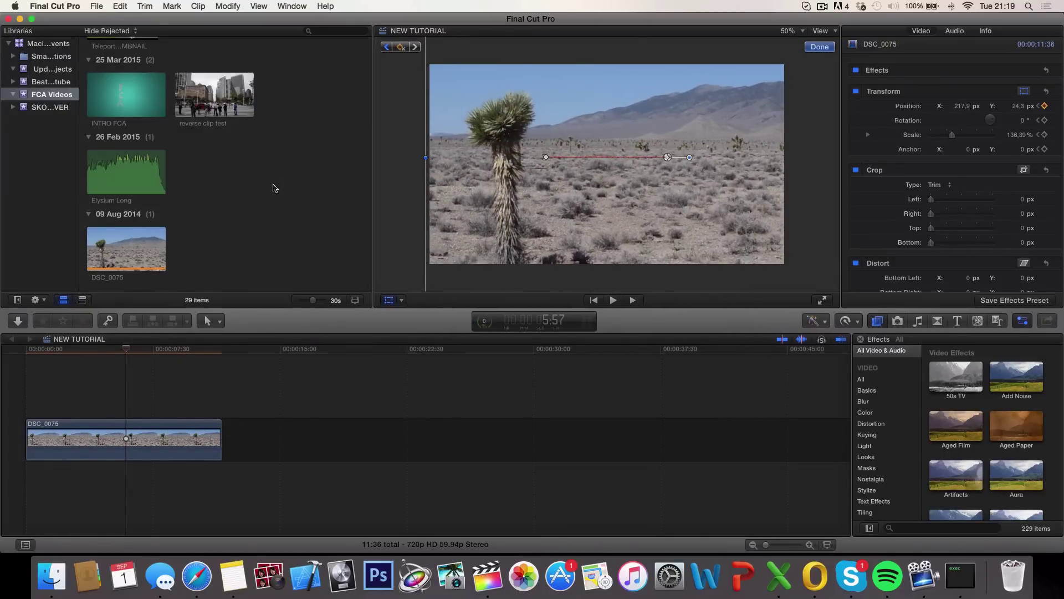
{"action": "left_click", "coordinate": [211, 352]}
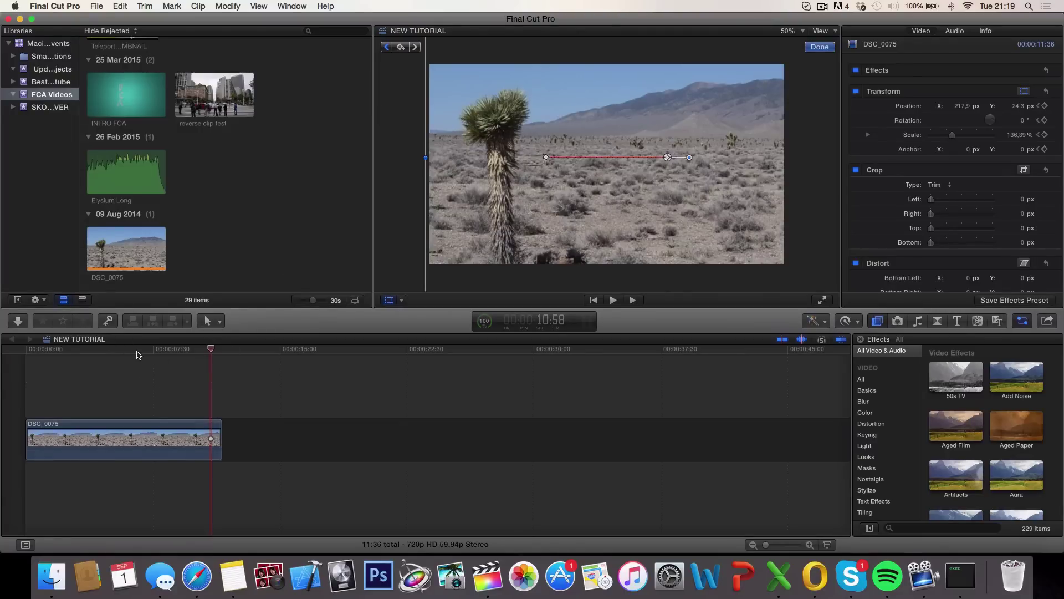
- Play the mountain-to-Joshua-tree animation from the start, stop it, and park the playhead at the clip's end
{"action": "left_click", "coordinate": [820, 47]}
{"action": "key", "text": "space"}
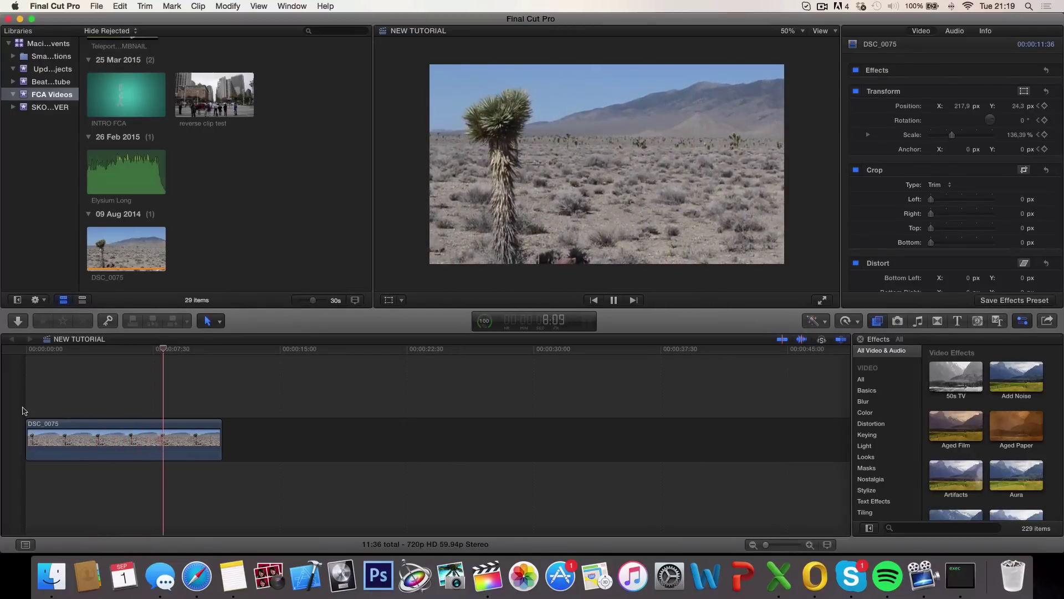
{"action": "key", "text": "space"}
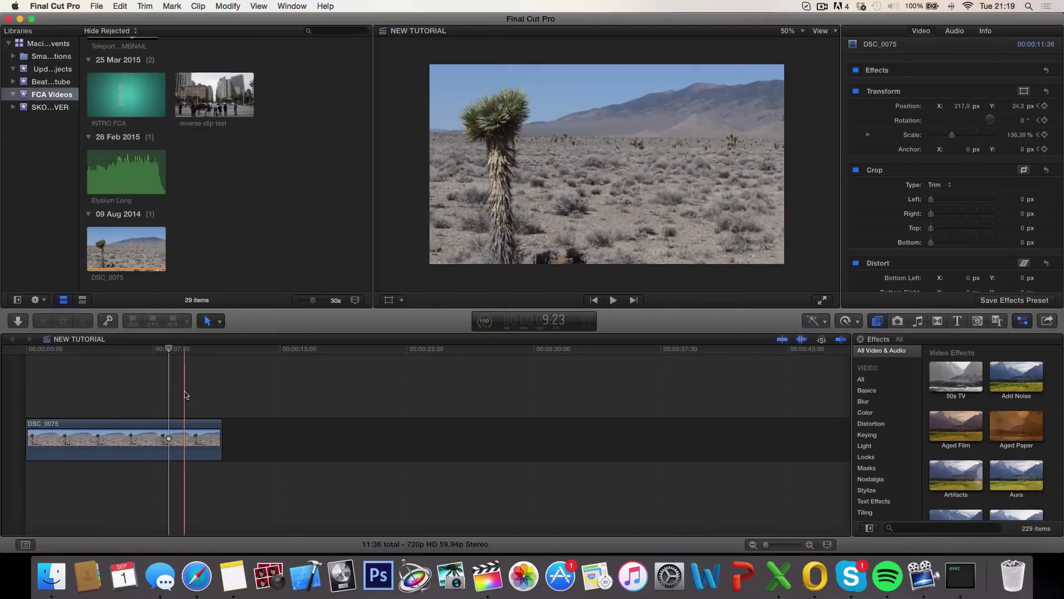
{"action": "left_click", "coordinate": [222, 392]}
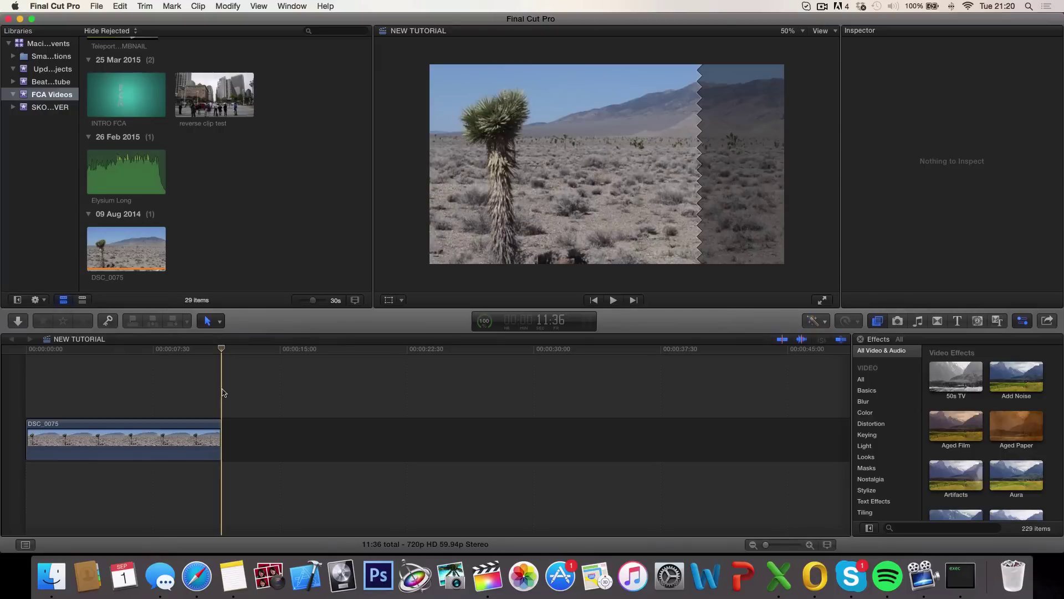